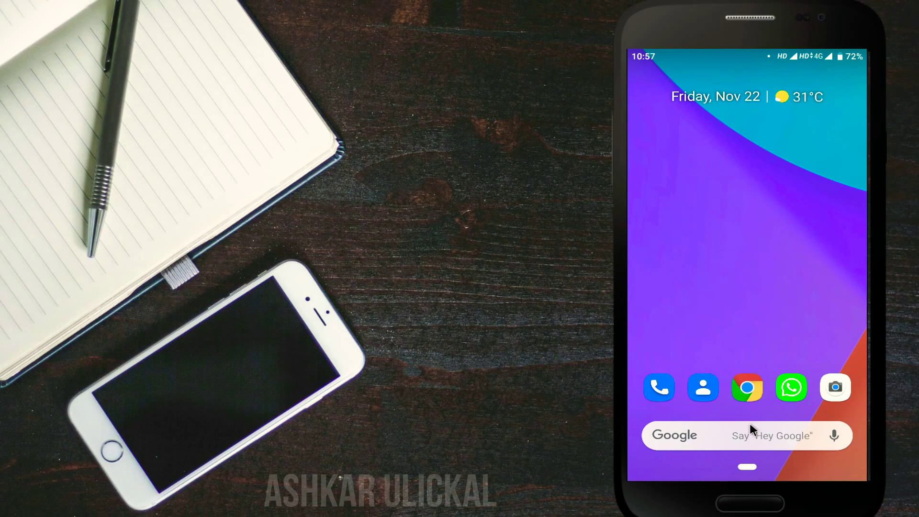
# Open Chrome from the dock to the Office for Android public preview blog post
pyautogui.click(752, 393)
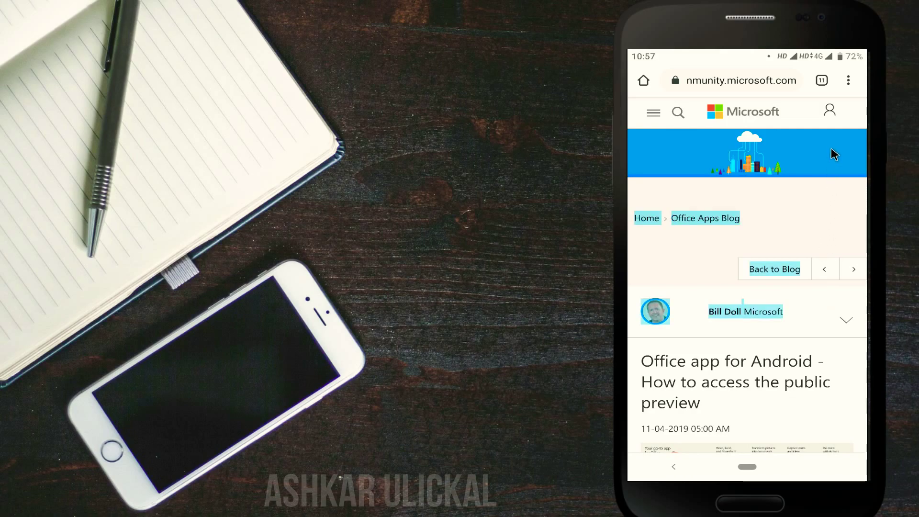
# Follow the blog post's 'click here' link to the Office Android preview Google Group
pyautogui.scroll(-10, 821, 217)
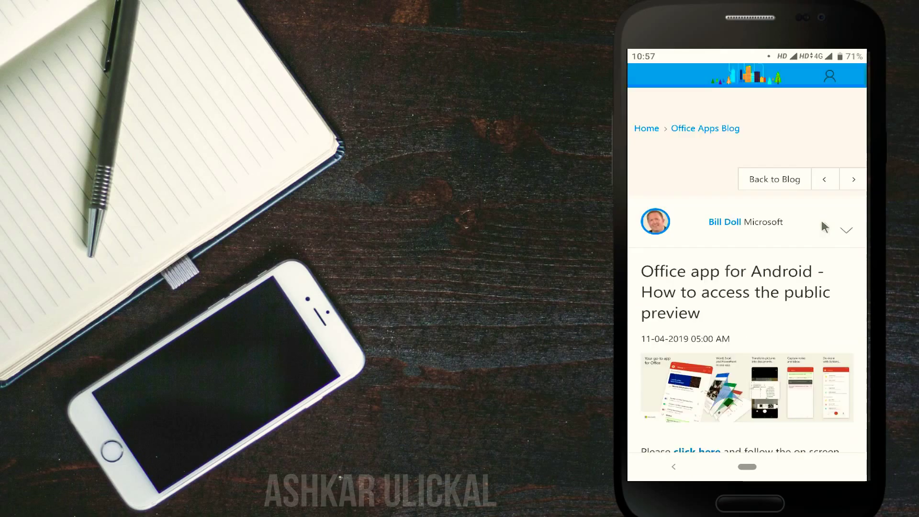
pyautogui.scroll(-1, 812, 231)
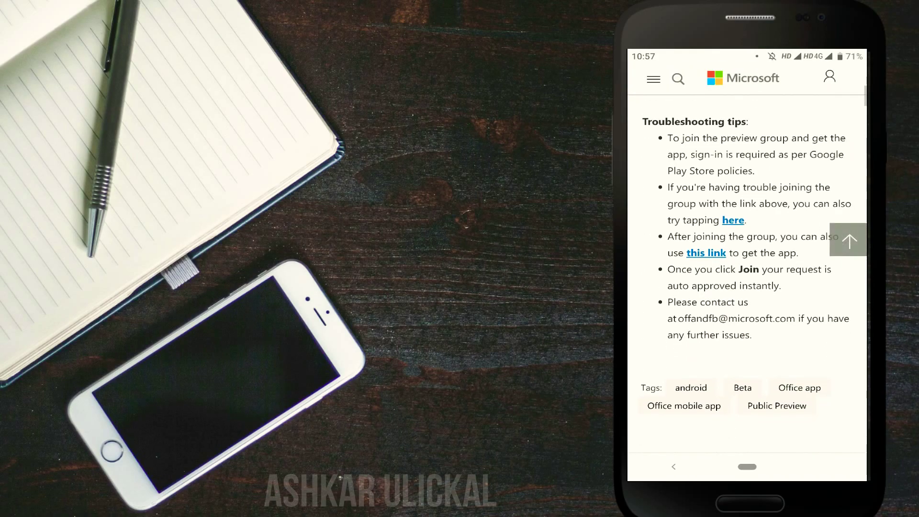
pyautogui.scroll(5, 790, 239)
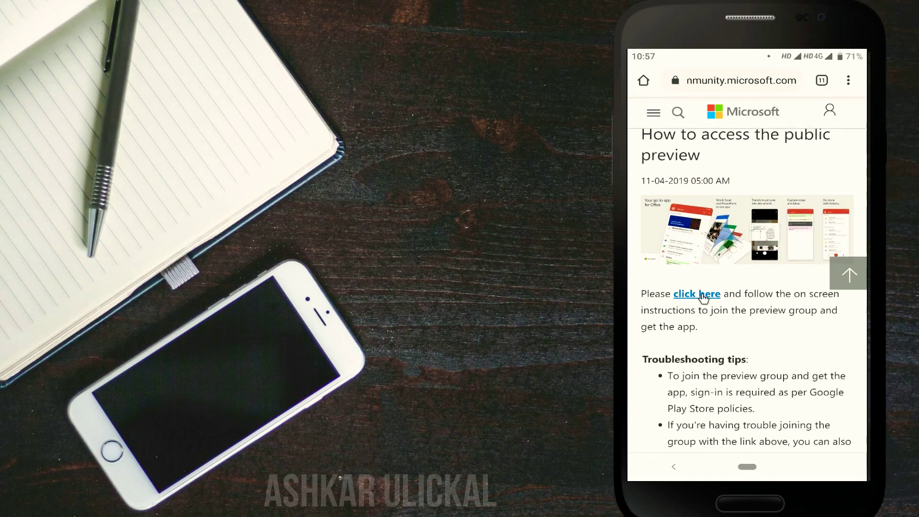
pyautogui.click(703, 297)
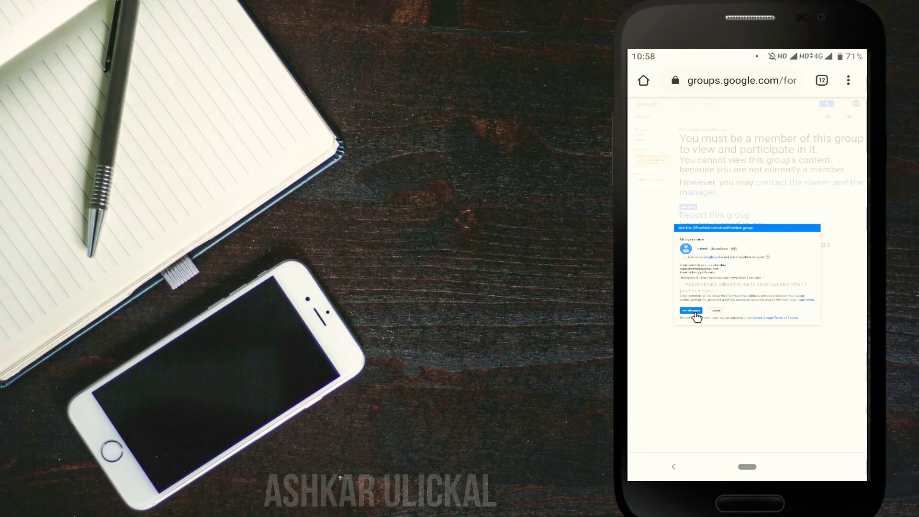
# Join the preview group, then follow the blog's 'this link' to the Play testing page
pyautogui.click(696, 312)
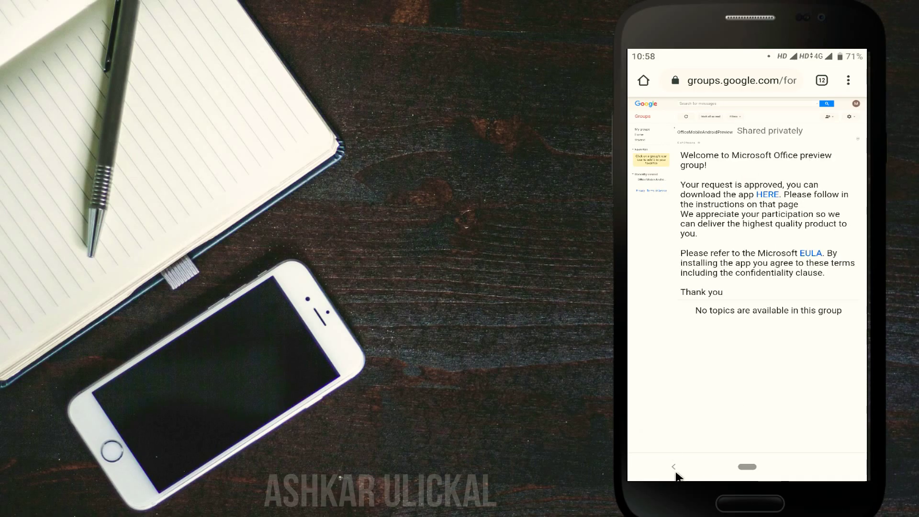
pyautogui.click(675, 468)
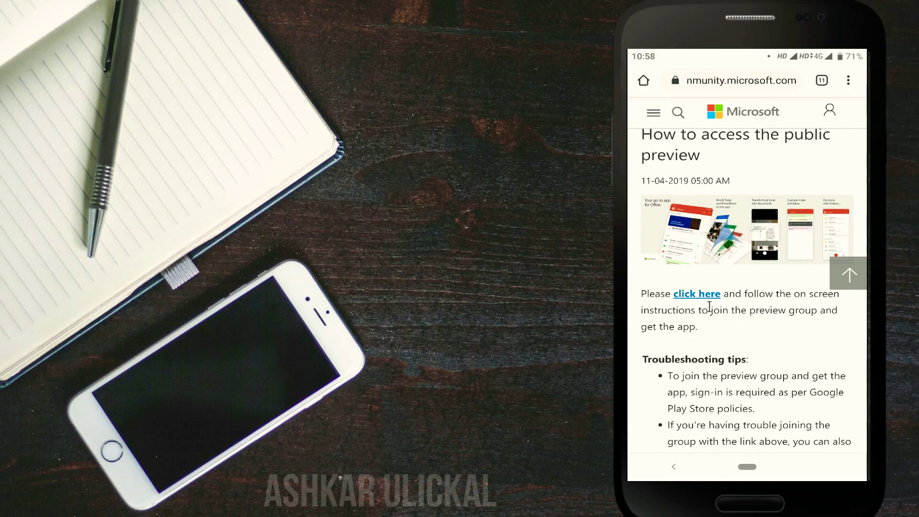
pyautogui.moveTo(751, 338); pyautogui.dragTo(759, 277)
pyautogui.click(769, 335)
pyautogui.scroll(-5, 769, 337)
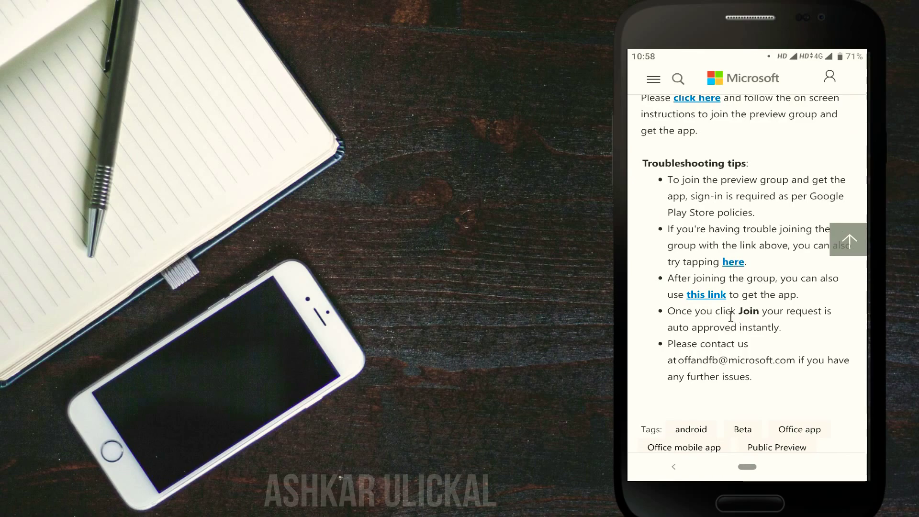
pyautogui.click(706, 295)
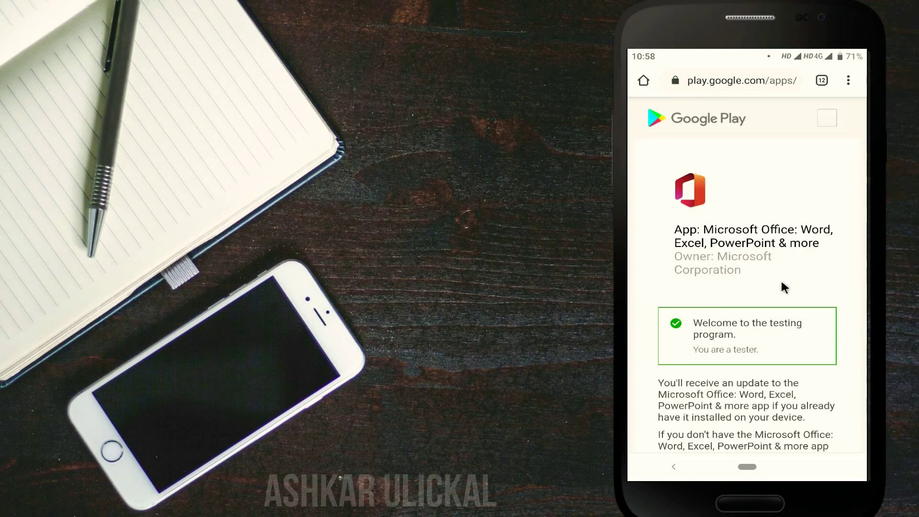
# Follow 'download it on Google Play' to the Microsoft Office (Early Access) Play Store listing
pyautogui.scroll(-3, 782, 283)
pyautogui.scroll(-3, 782, 287)
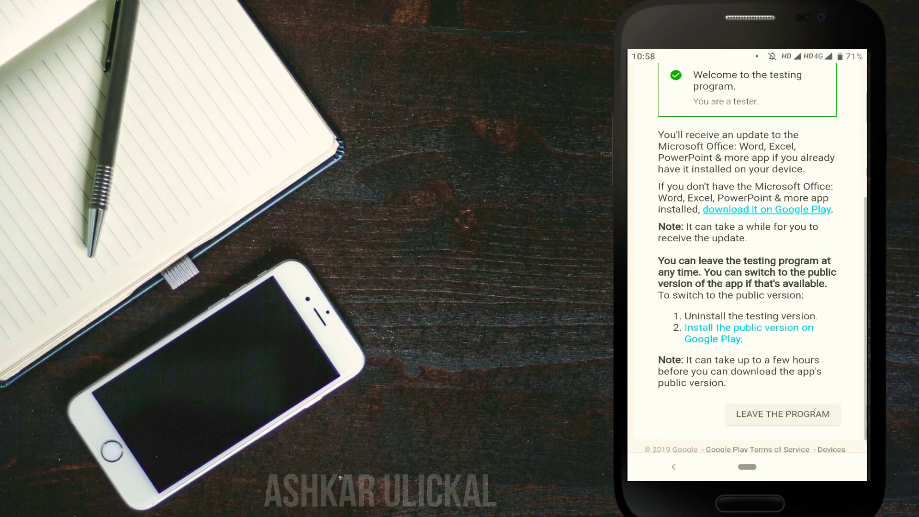
pyautogui.scroll(5, 767, 329)
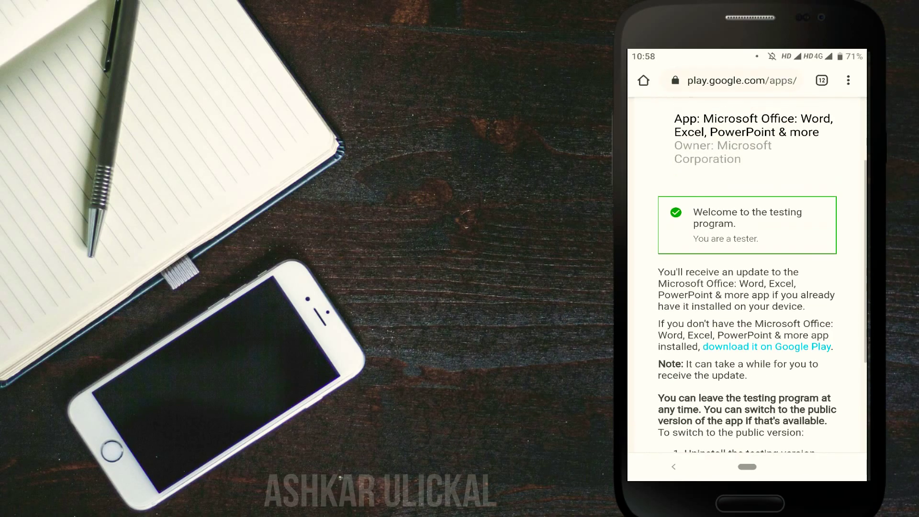
pyautogui.scroll(-3, 788, 316)
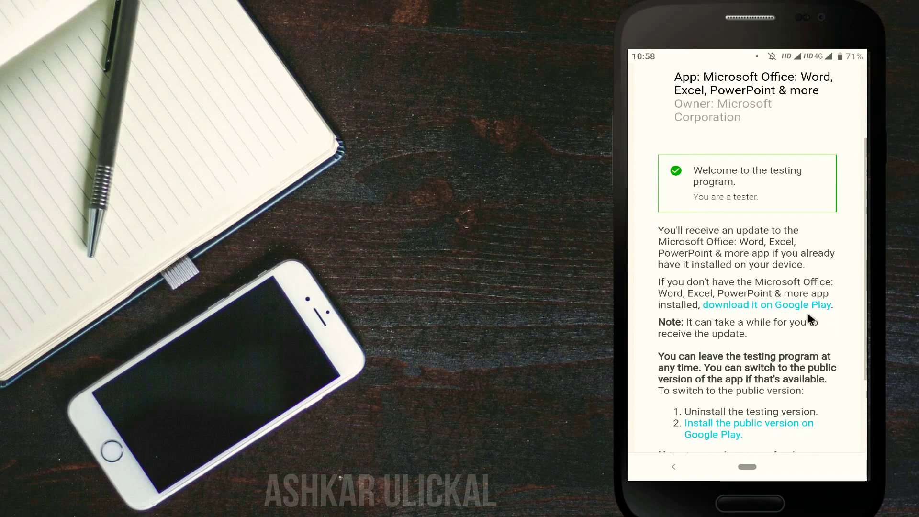
pyautogui.click(768, 308)
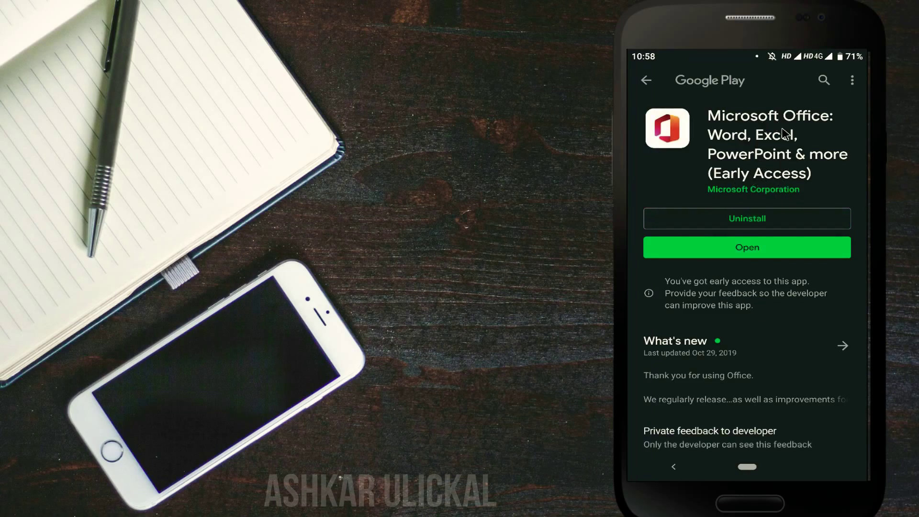
# Launch the installed Office preview app from the app drawer
pyautogui.click(772, 257)
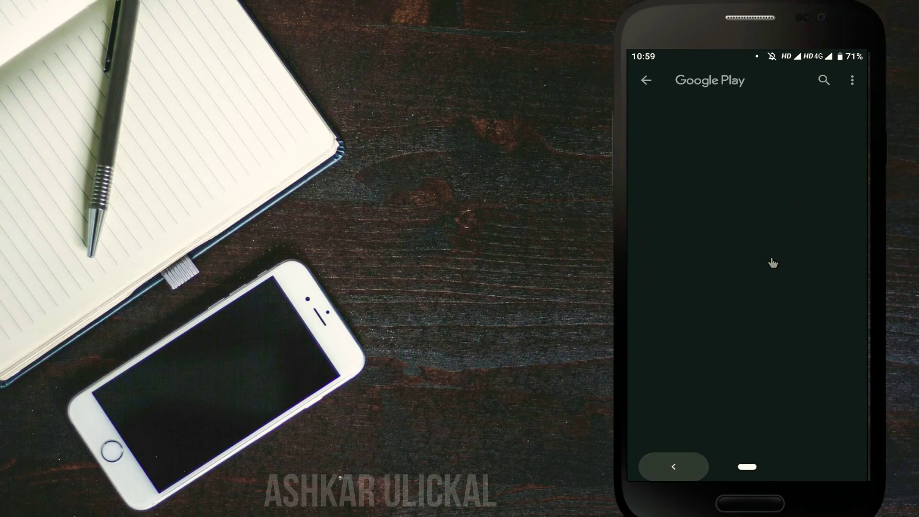
pyautogui.press('Home')
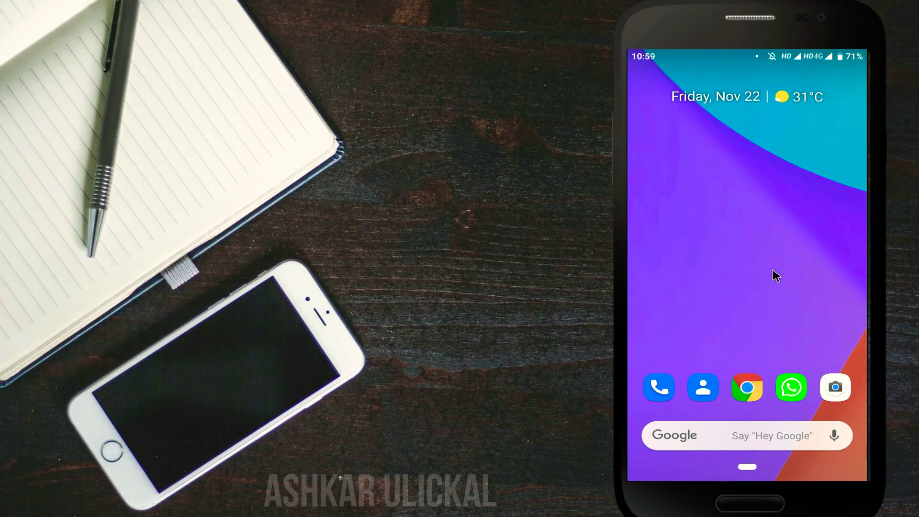
pyautogui.moveTo(747, 467); pyautogui.dragTo(748, 335)
pyautogui.moveTo(748, 441); pyautogui.dragTo(748, 240)
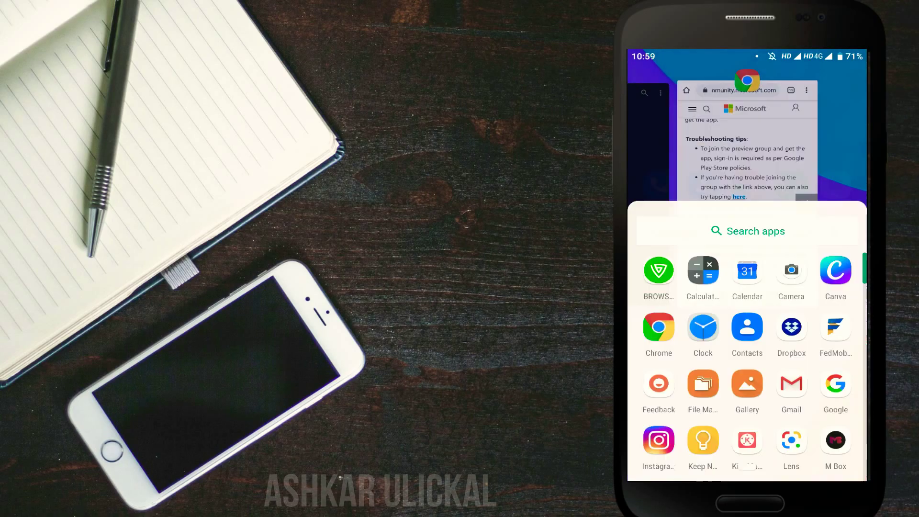
pyautogui.scroll(-5, 748, 288)
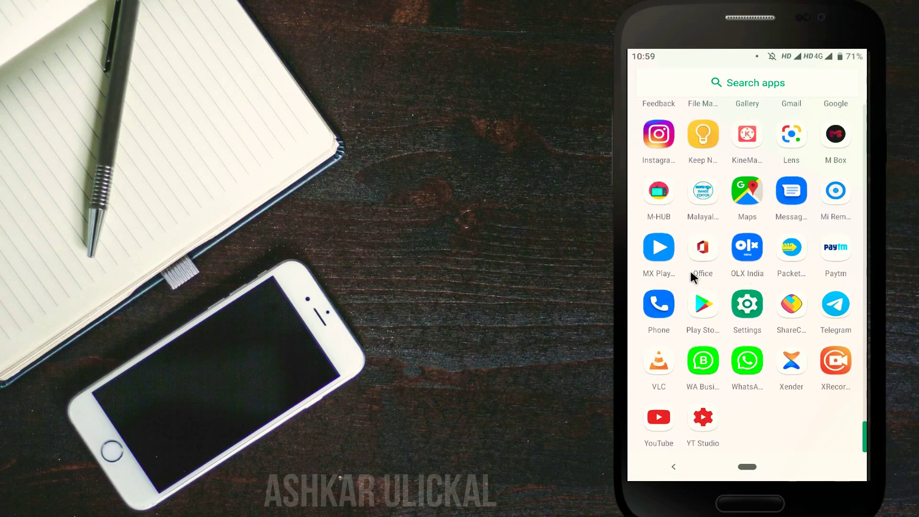
pyautogui.click(703, 252)
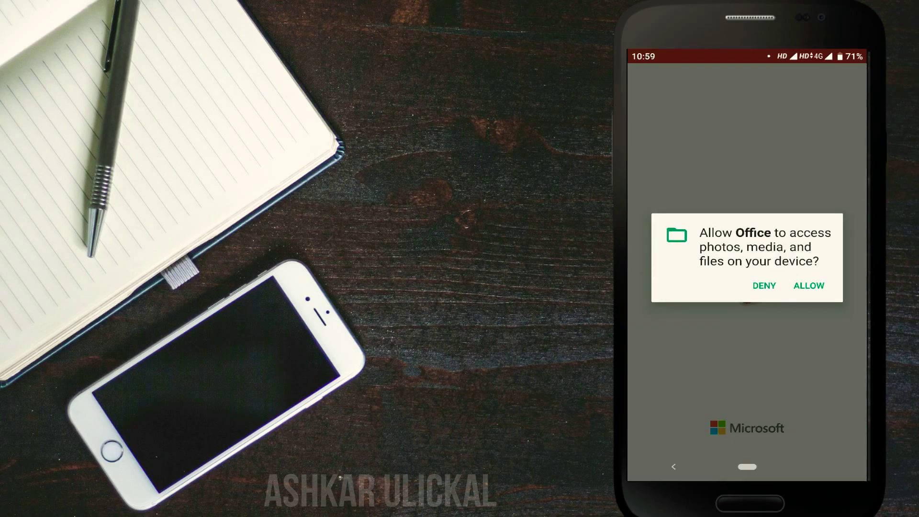
# Allow file access, dismiss the welcome and 'You're on the cutting edge' notices, and close the create menu
pyautogui.click(807, 293)
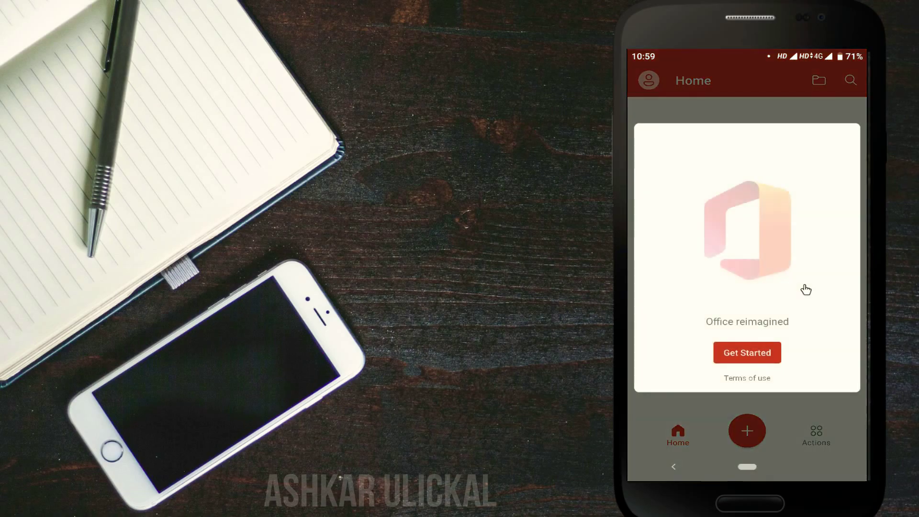
pyautogui.click(739, 354)
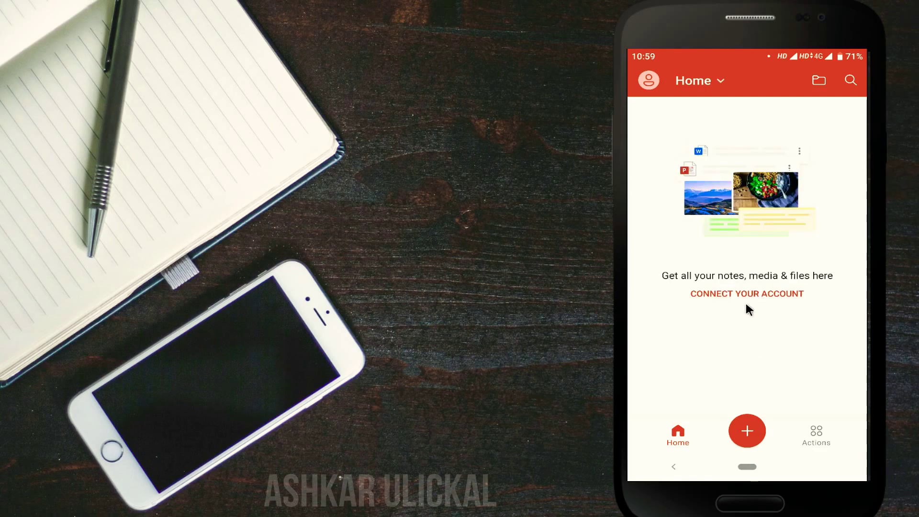
pyautogui.click(747, 417)
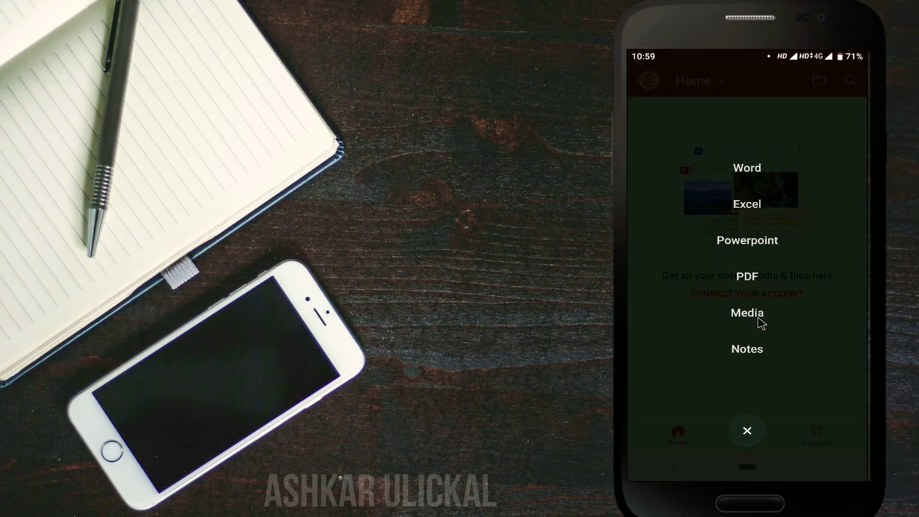
pyautogui.click(748, 430)
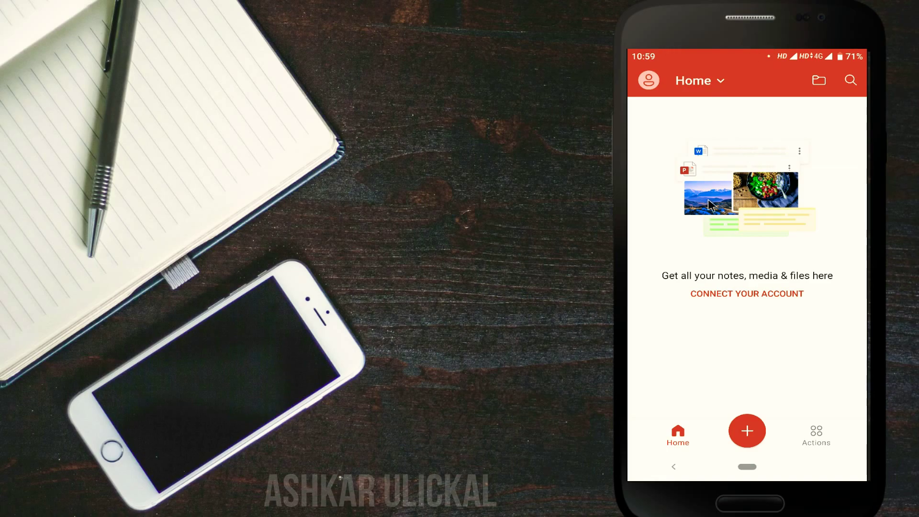
# View the new-item menu (Notes, Lens, Documents), close it, and go to the Actions tab
pyautogui.click(752, 429)
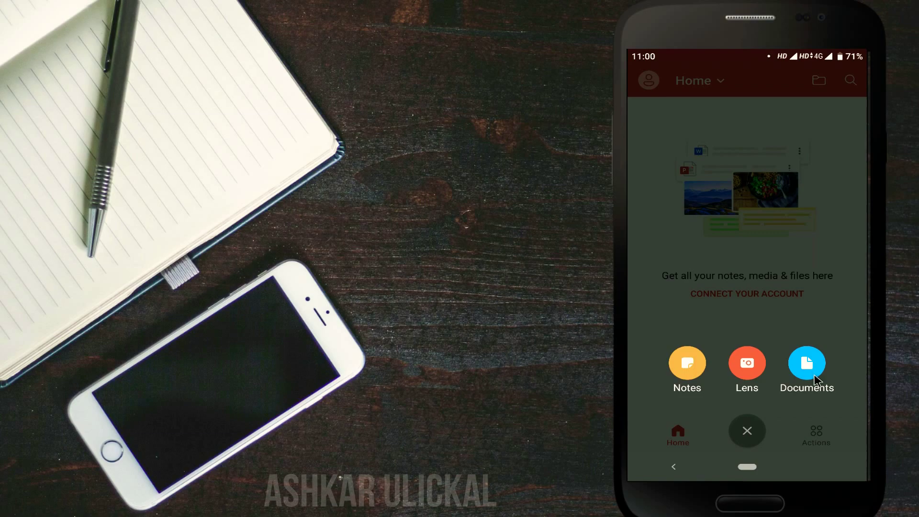
pyautogui.click(750, 426)
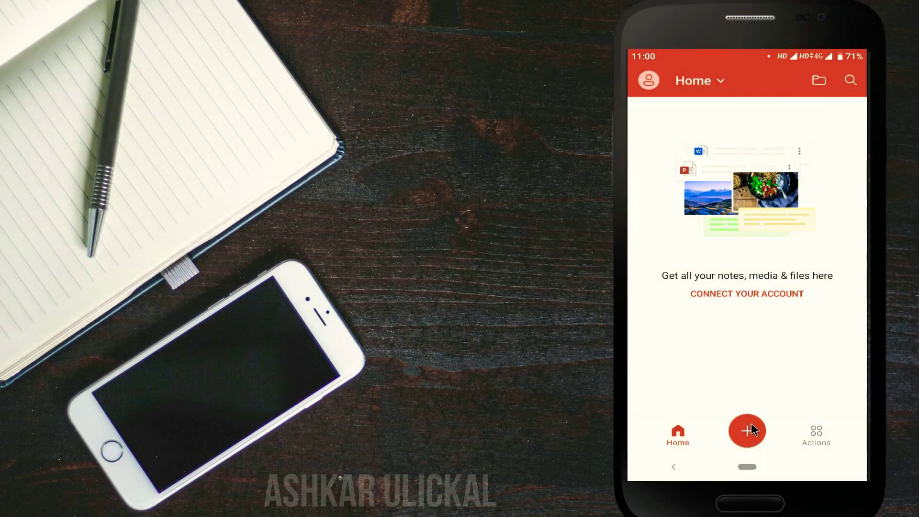
pyautogui.click(820, 433)
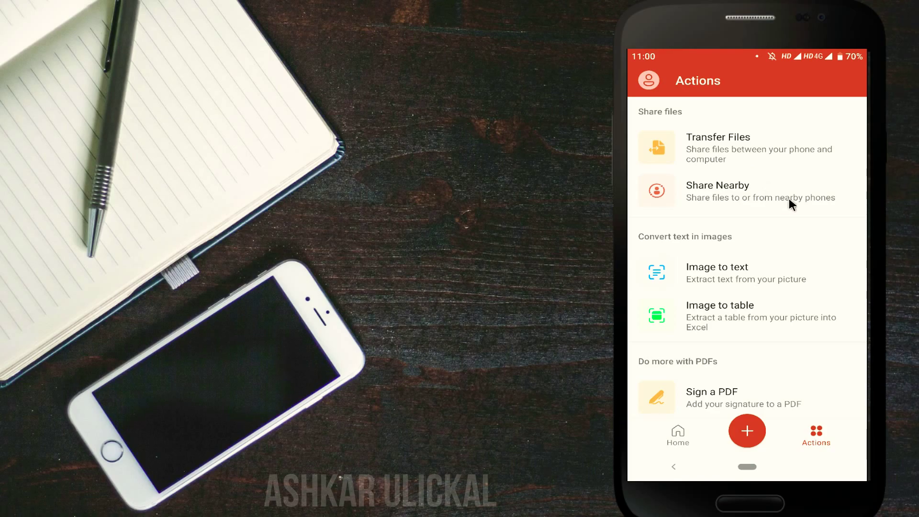
# Browse the Actions list, then choose CONNECT YOUR ACCOUNT on Home to reach Microsoft Sign in
pyautogui.moveTo(807, 248); pyautogui.dragTo(806, 174)
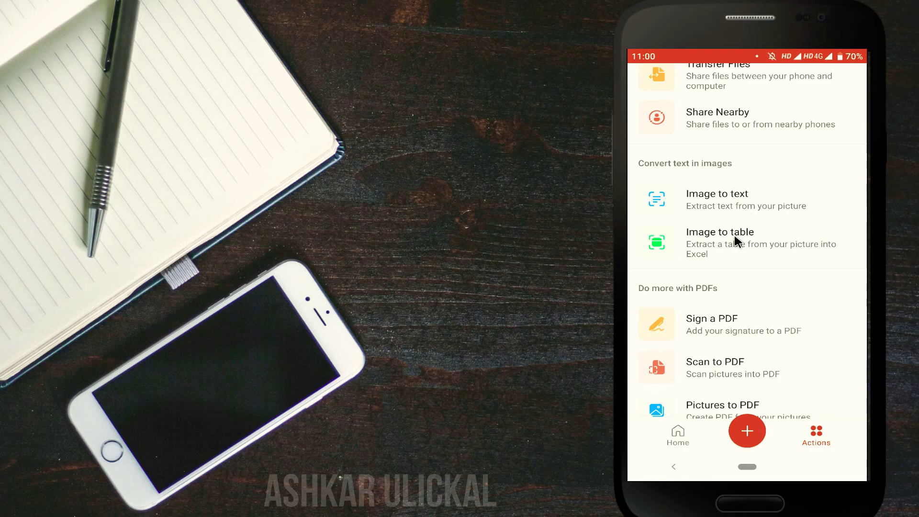
pyautogui.moveTo(742, 245); pyautogui.dragTo(754, 185)
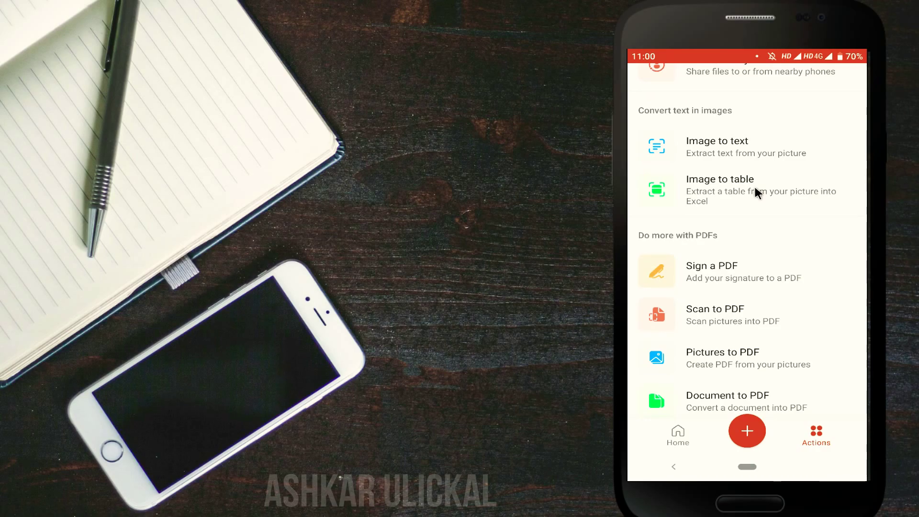
pyautogui.scroll(-2, 759, 188)
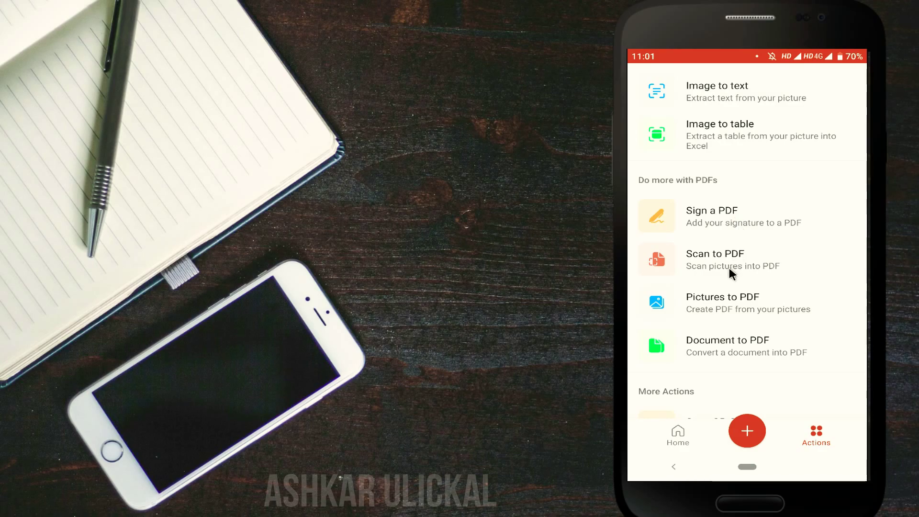
pyautogui.moveTo(744, 257); pyautogui.dragTo(756, 220)
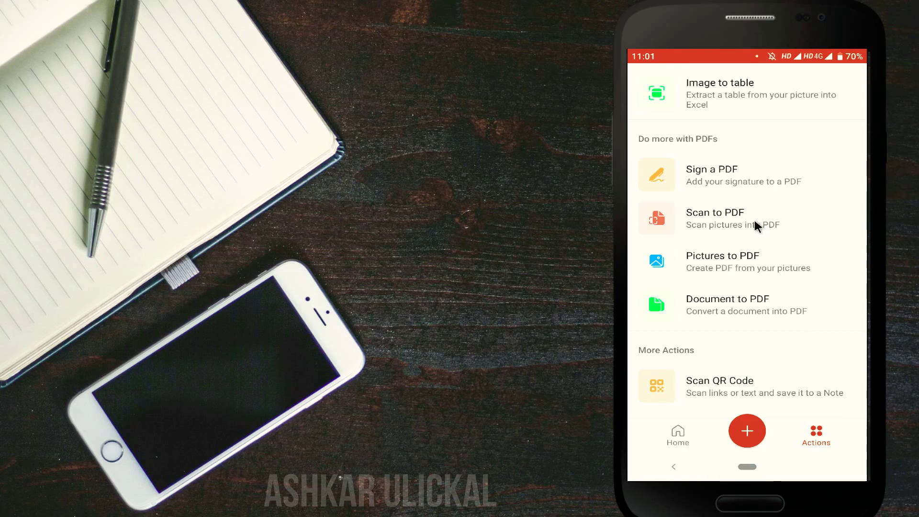
pyautogui.moveTo(754, 269); pyautogui.dragTo(763, 239)
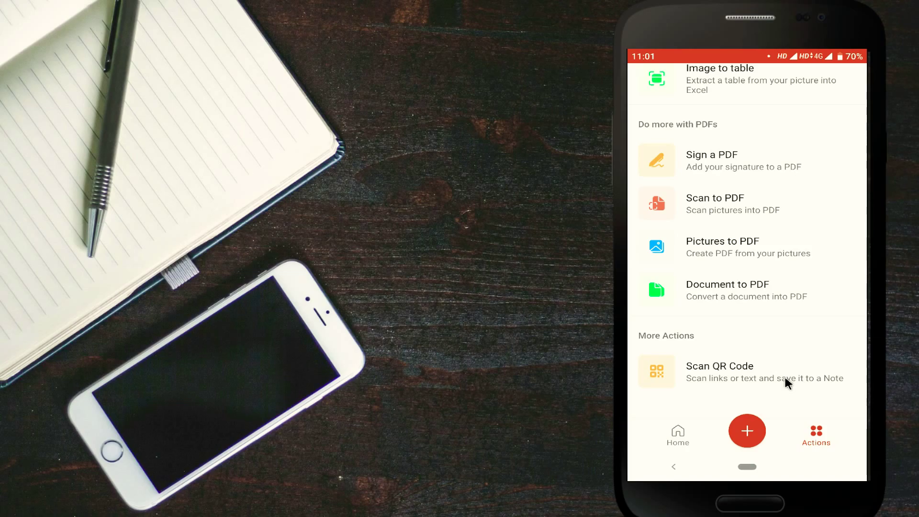
pyautogui.moveTo(808, 119); pyautogui.dragTo(780, 302)
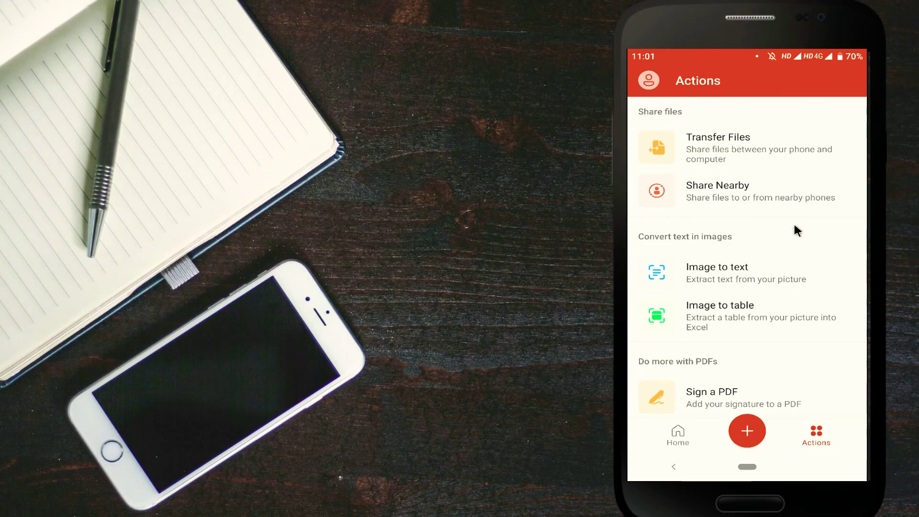
pyautogui.scroll(-4, 773, 322)
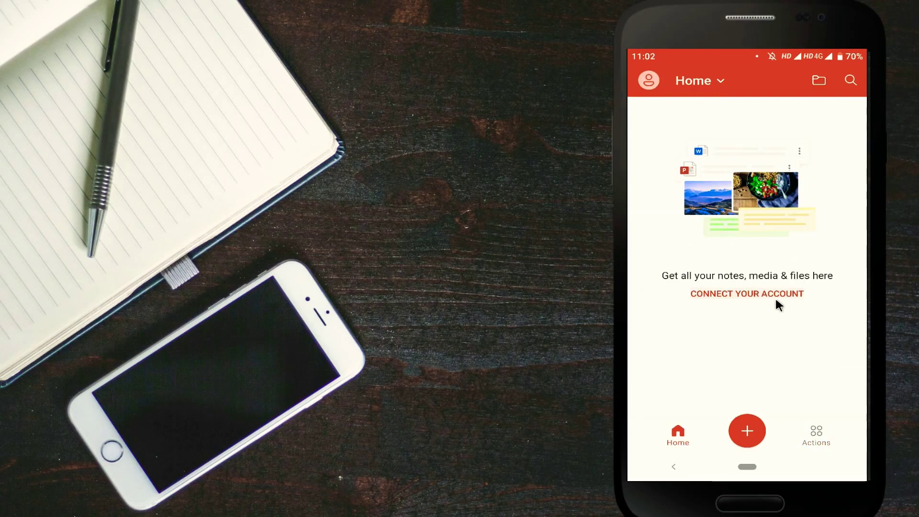
pyautogui.click(785, 296)
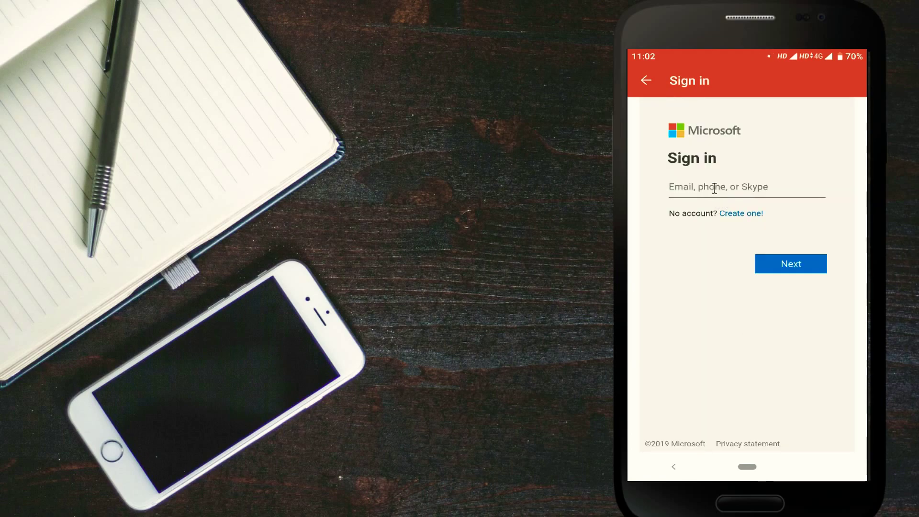
# Focus the email, phone or Skype field, then cancel sign-in back to Home
pyautogui.click(718, 186)
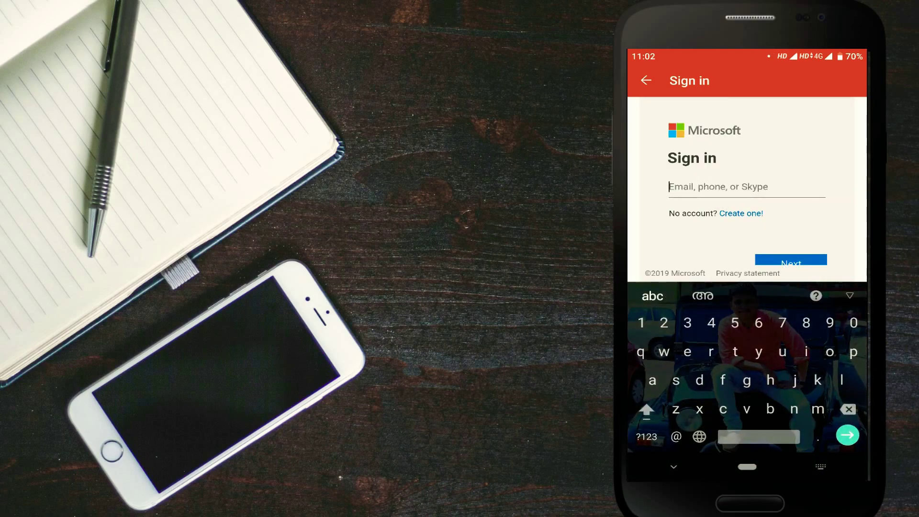
pyautogui.click(646, 80)
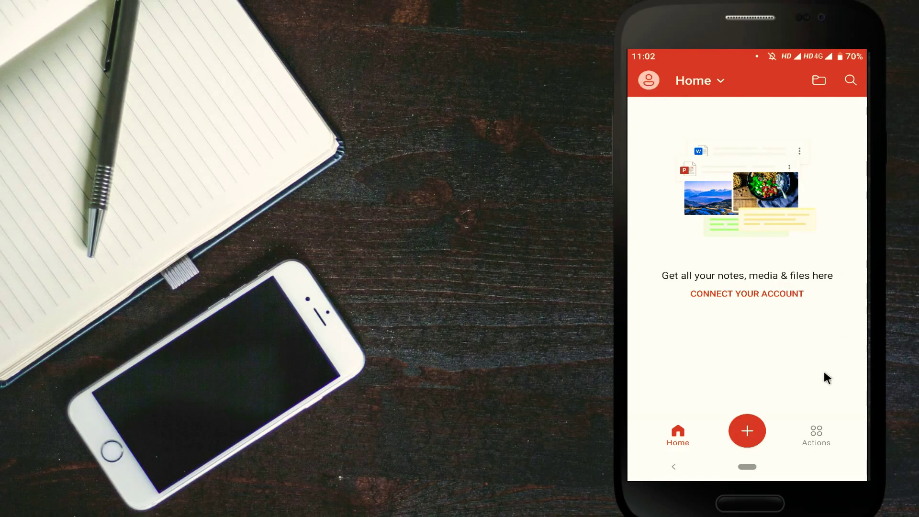
pyautogui.click(818, 432)
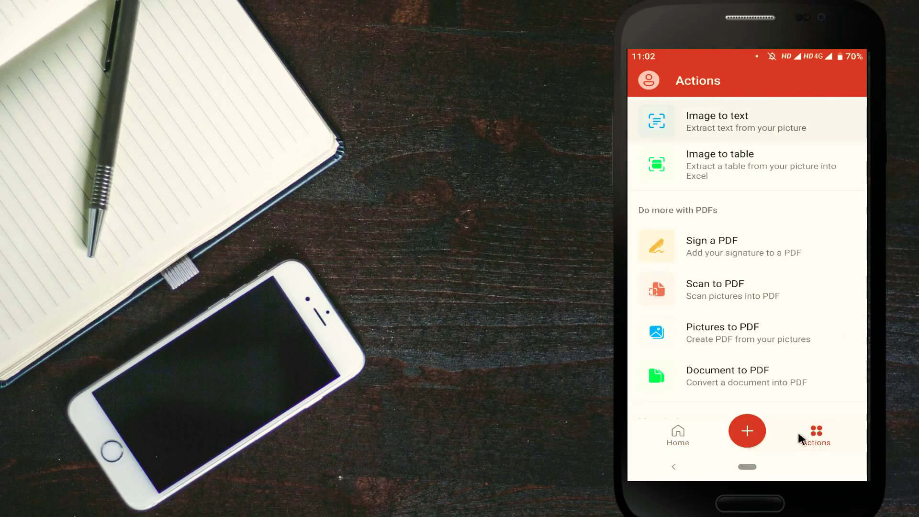
pyautogui.click(690, 431)
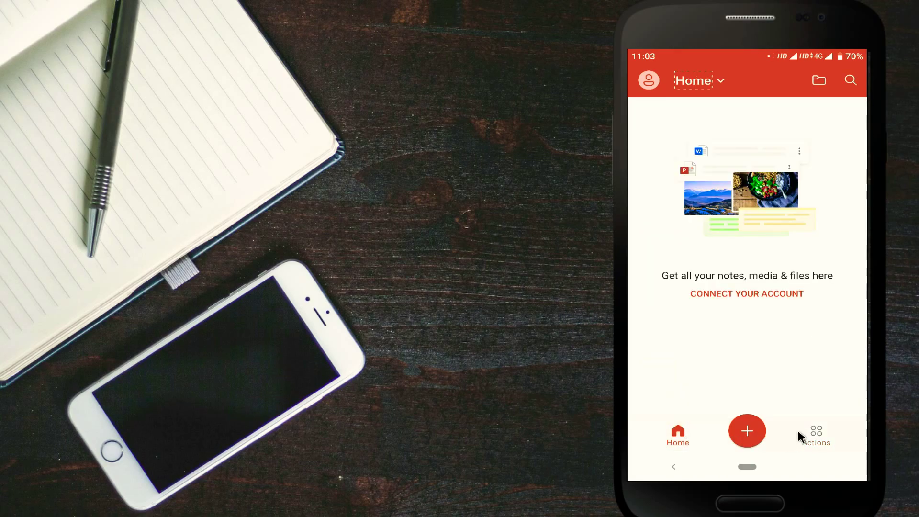
pyautogui.click(754, 465)
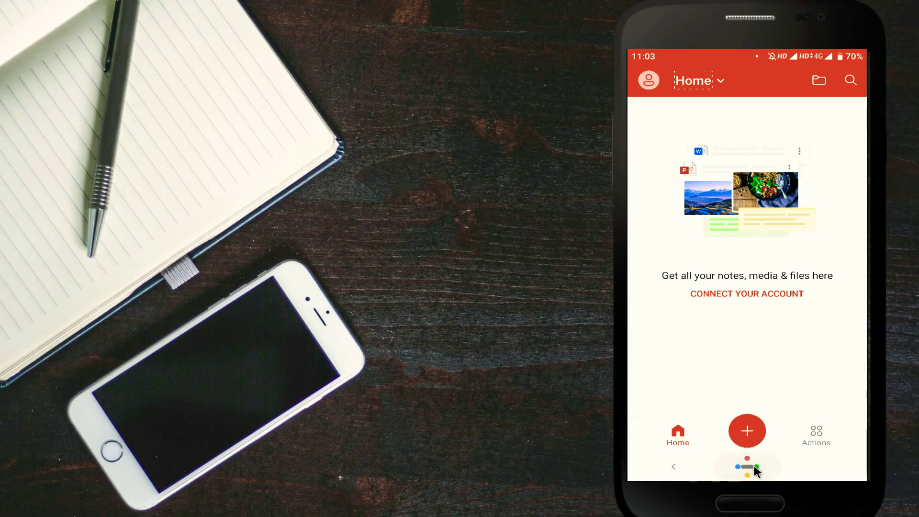